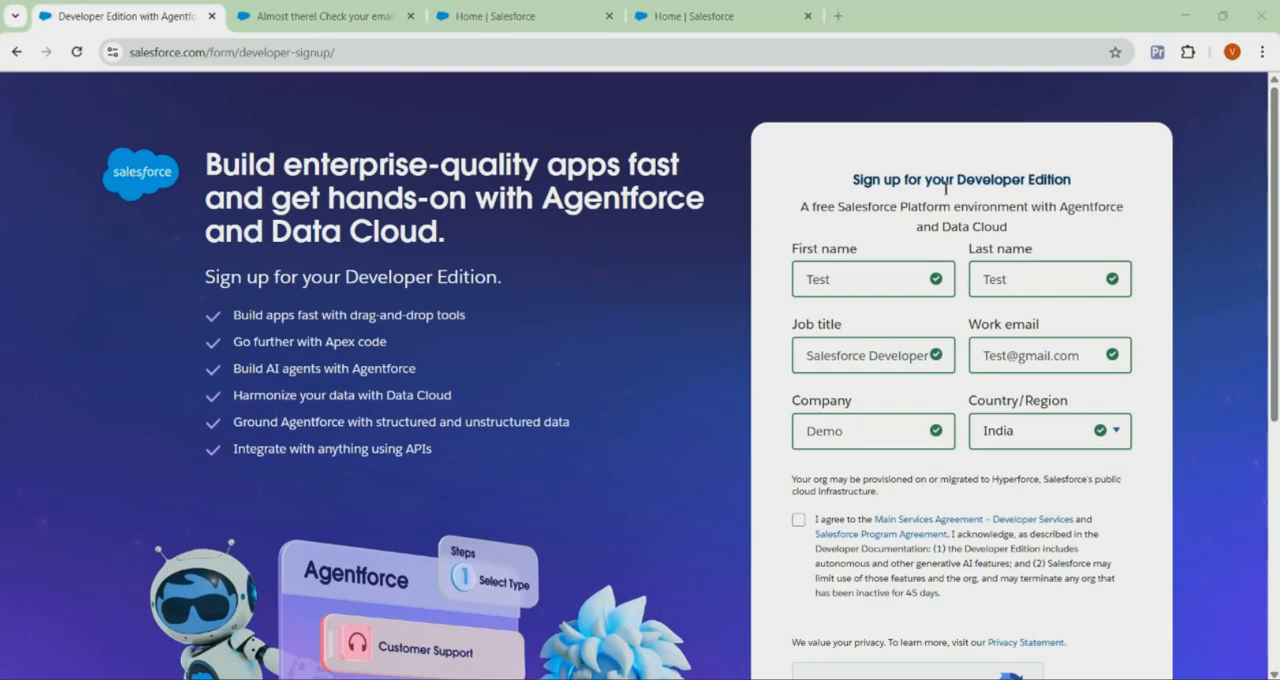
# Review the Developer Edition sign-up form, its e-mail confirmation page and the new org's Seller Home page
pyautogui.scroll(-2, 998, 414)
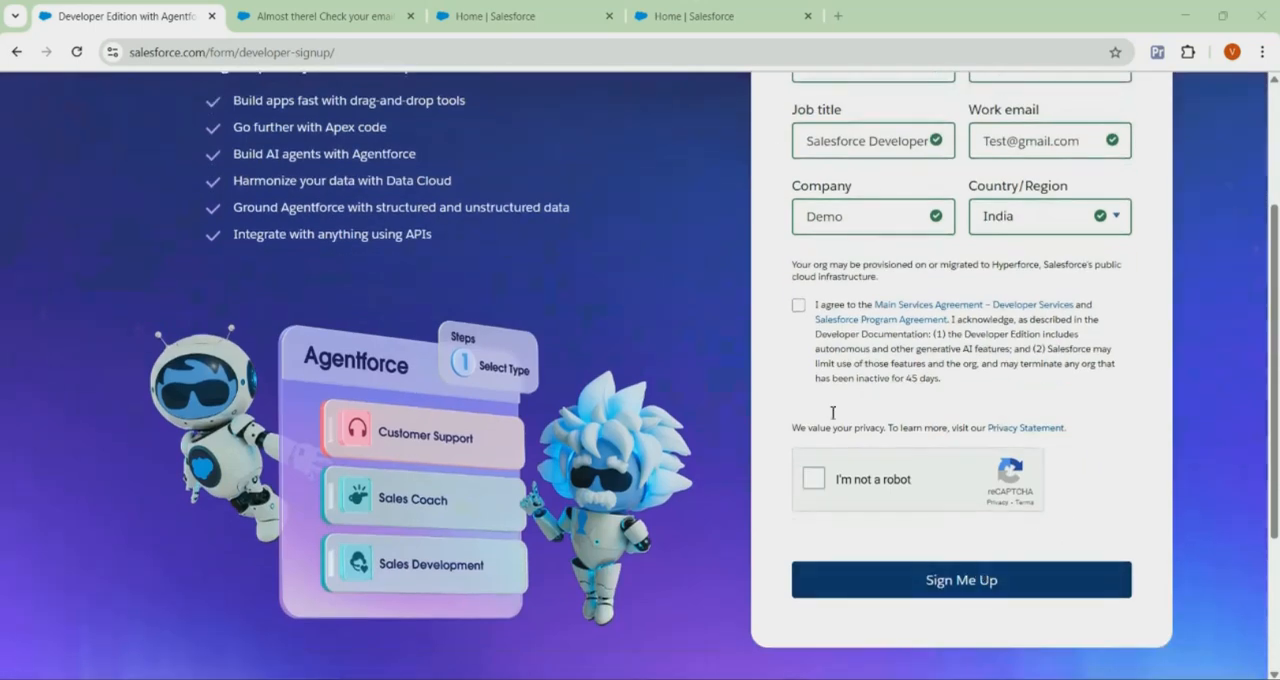
pyautogui.click(339, 10)
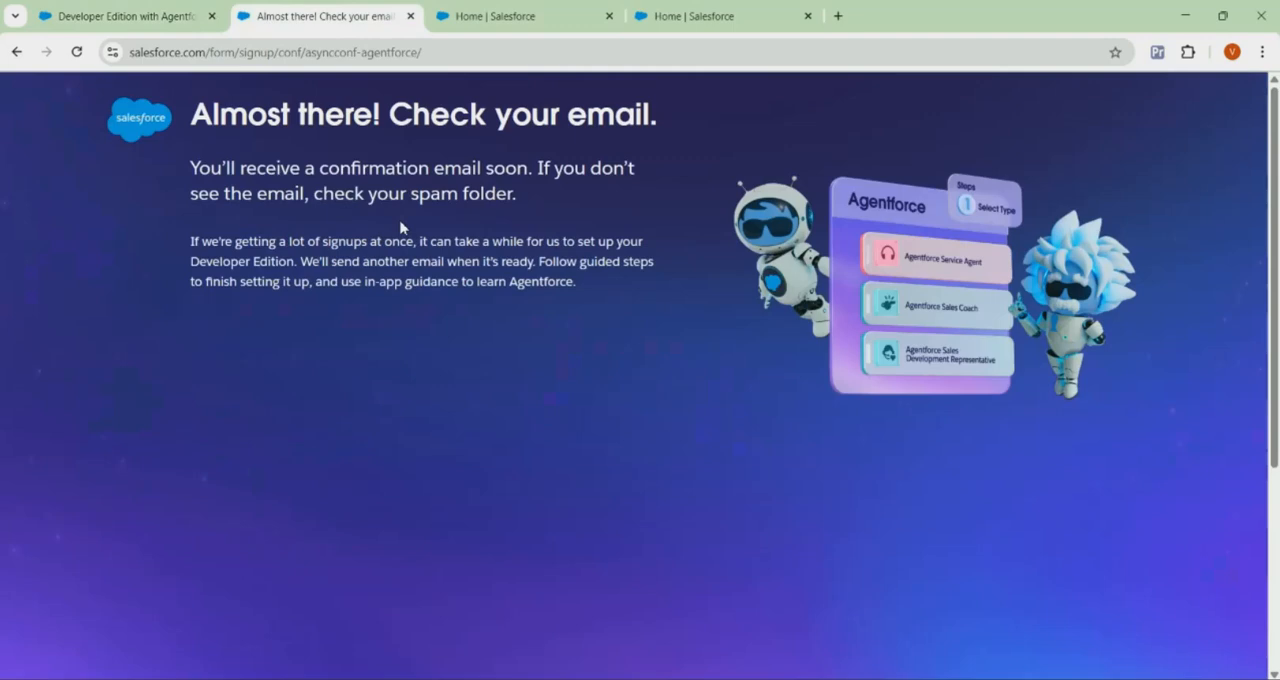
pyautogui.click(538, 8)
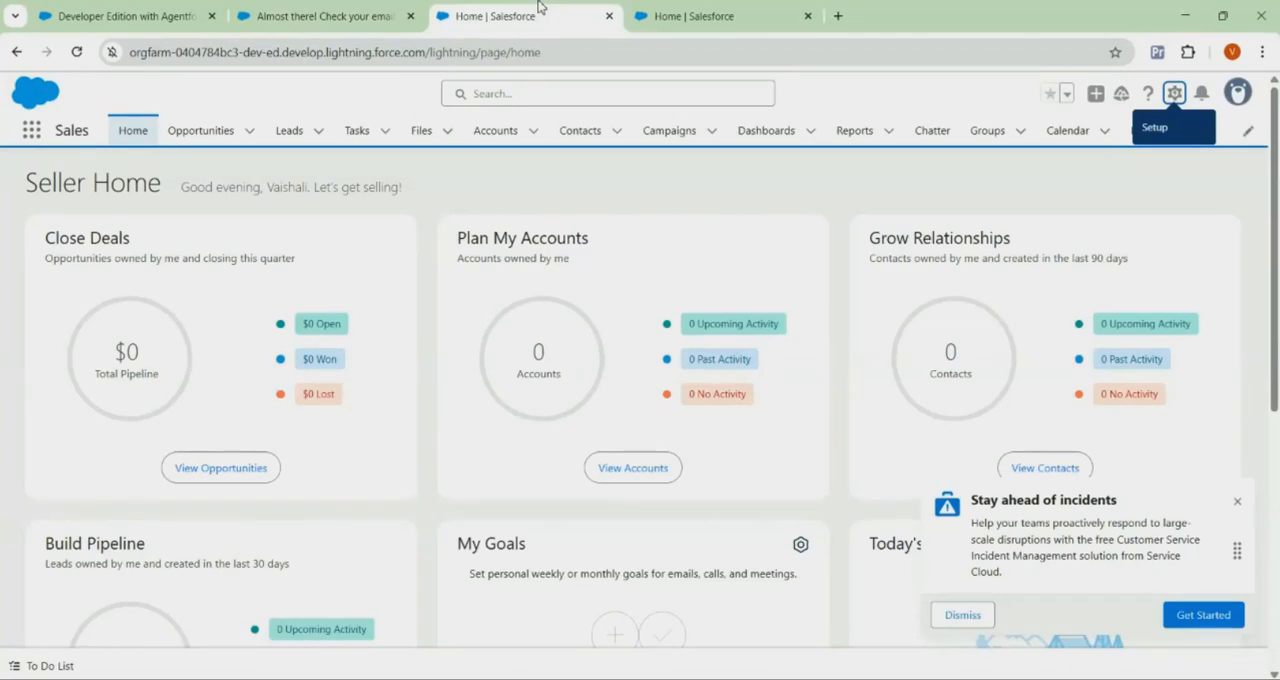
# In the org's Setup, find the Einstein Setup page and turn on Einstein
pyautogui.click(735, 18)
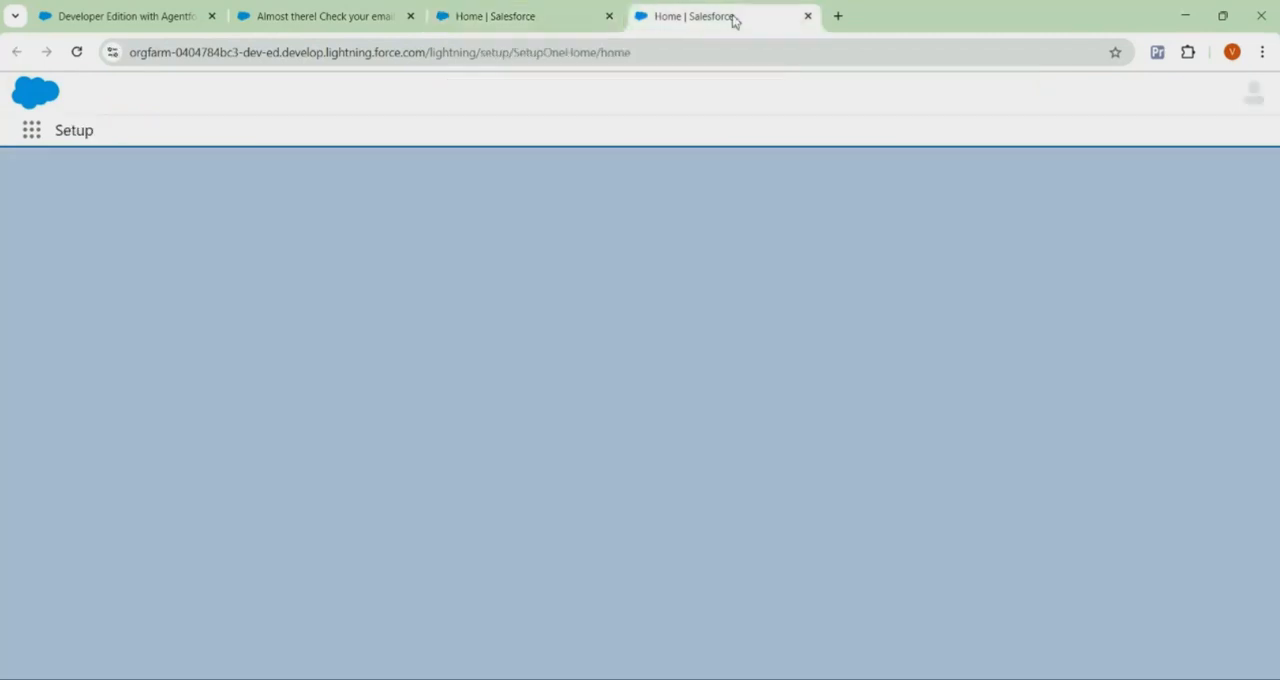
pyautogui.click(144, 185)
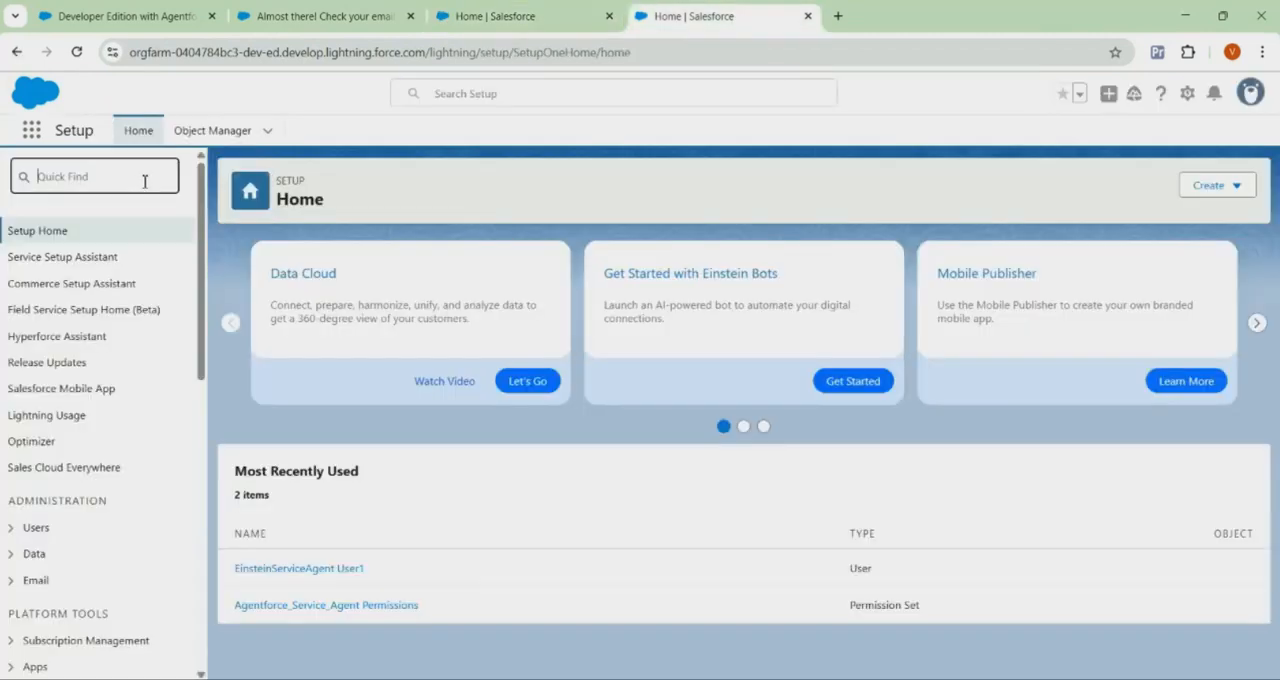
pyautogui.write('einstein set')
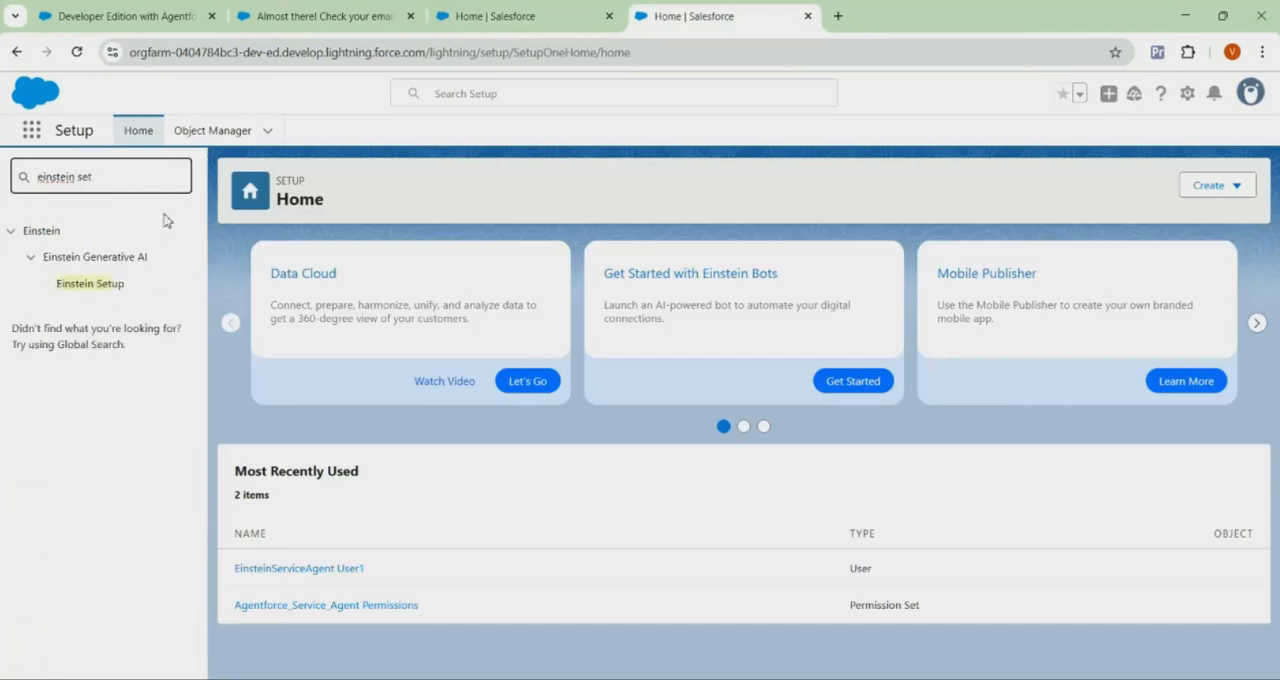
pyautogui.click(112, 290)
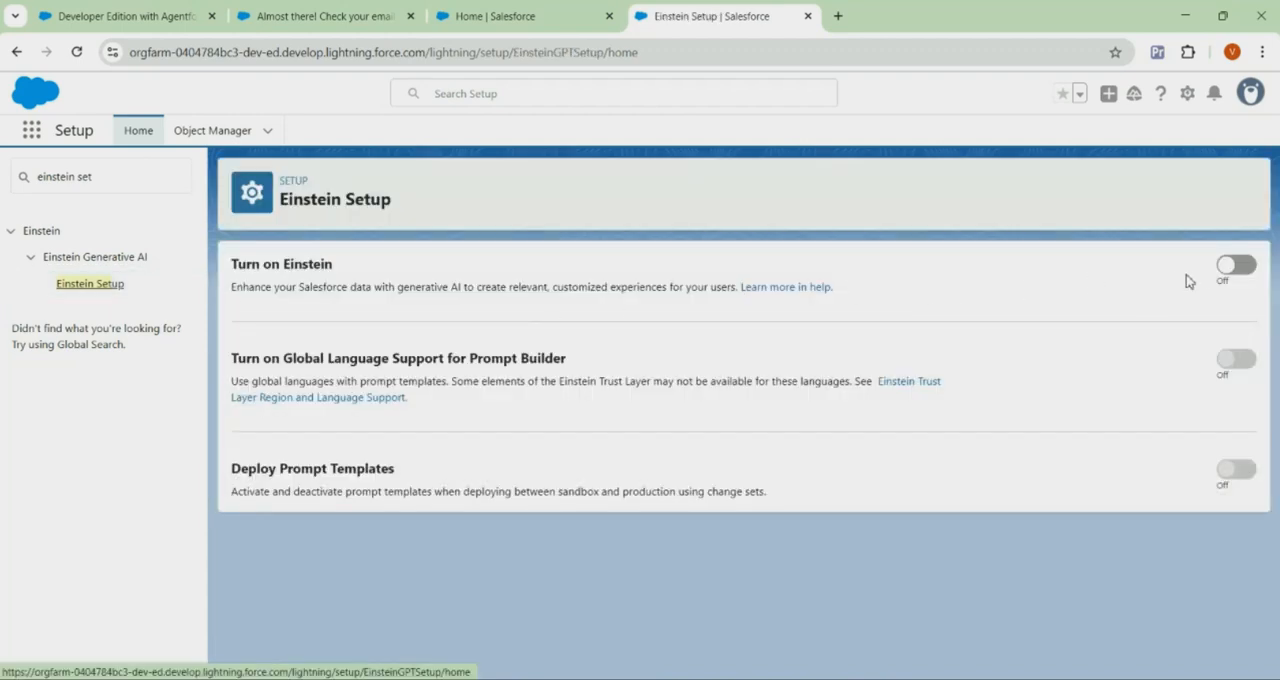
pyautogui.click(1230, 276)
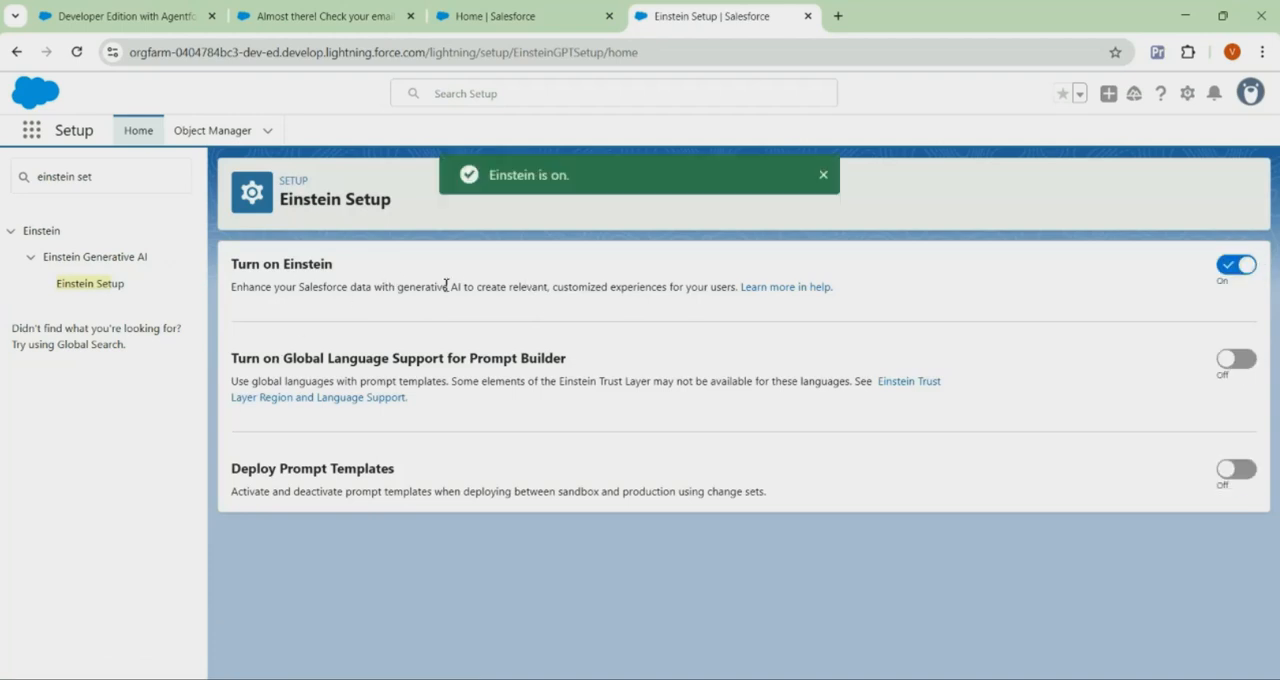
# Reload Setup, find the Agentforce Agents page and turn on Agentforce
pyautogui.click(78, 56)
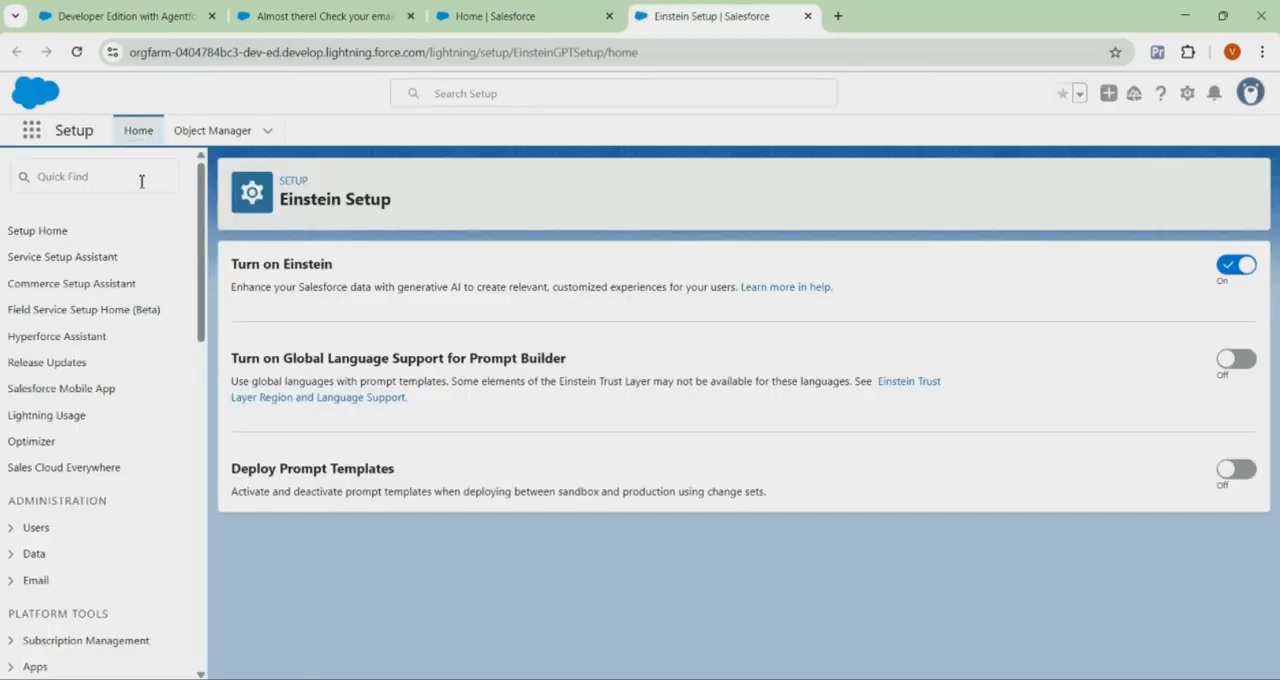
pyautogui.click(141, 181)
pyautogui.write('agent')
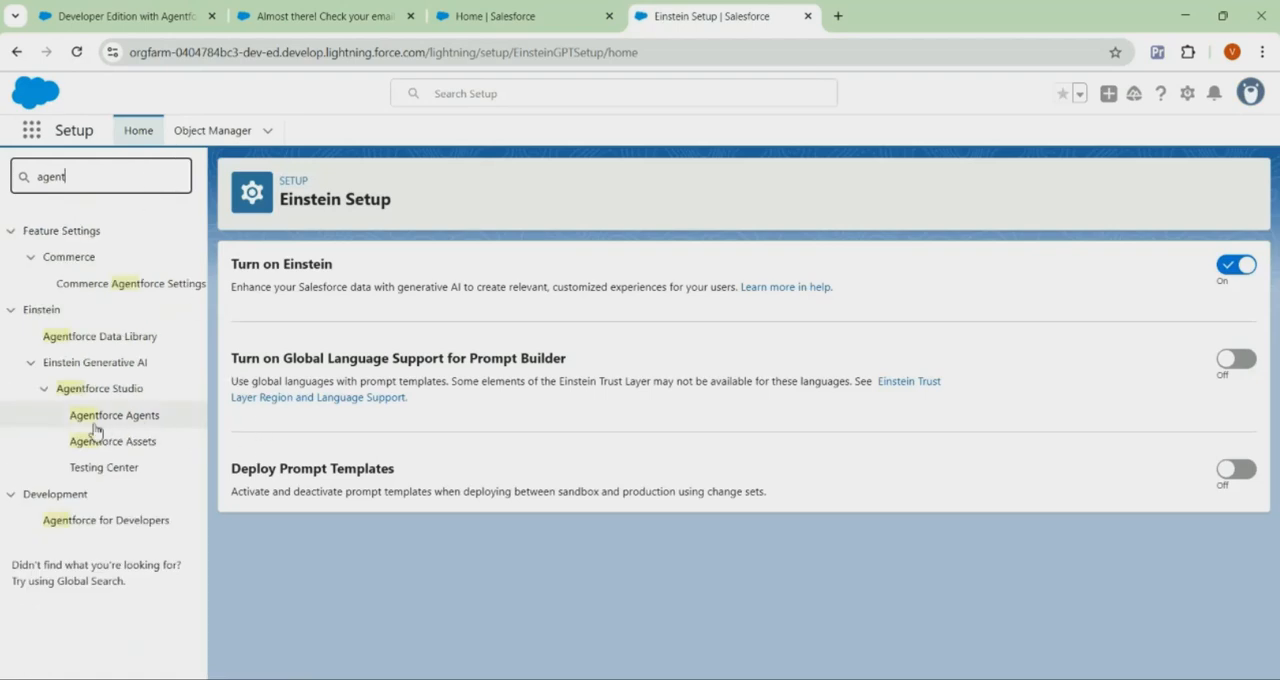
pyautogui.click(153, 420)
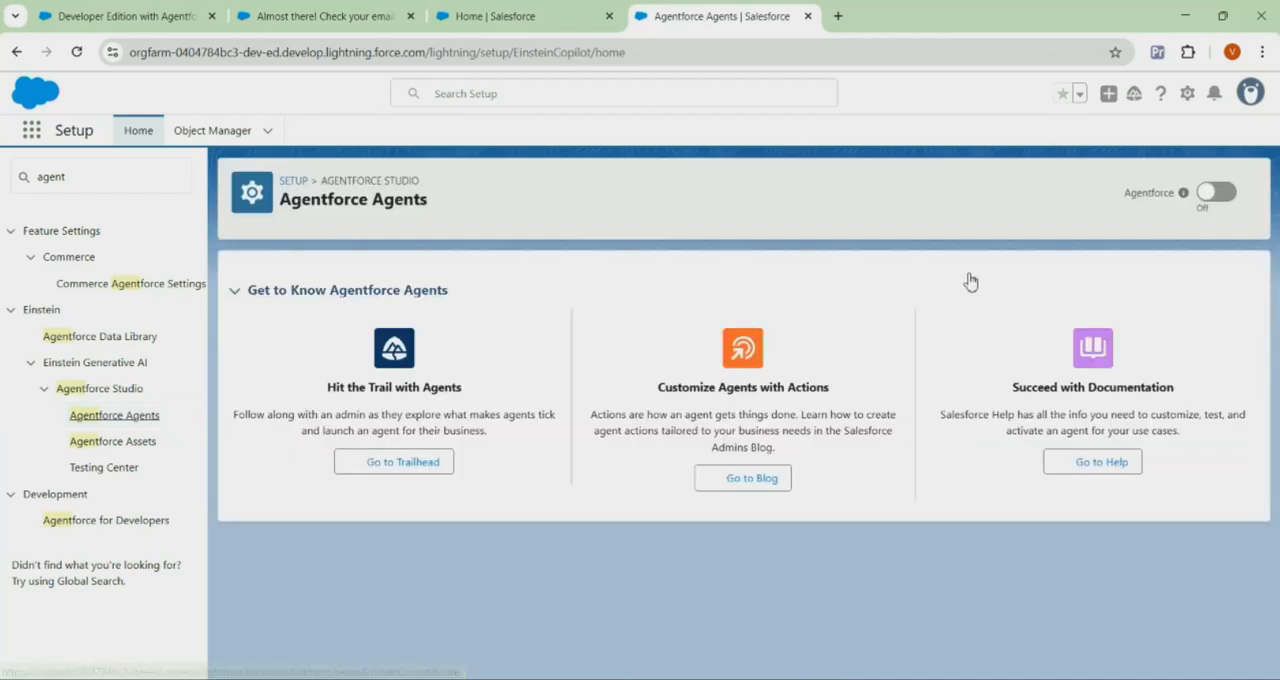
pyautogui.click(1209, 199)
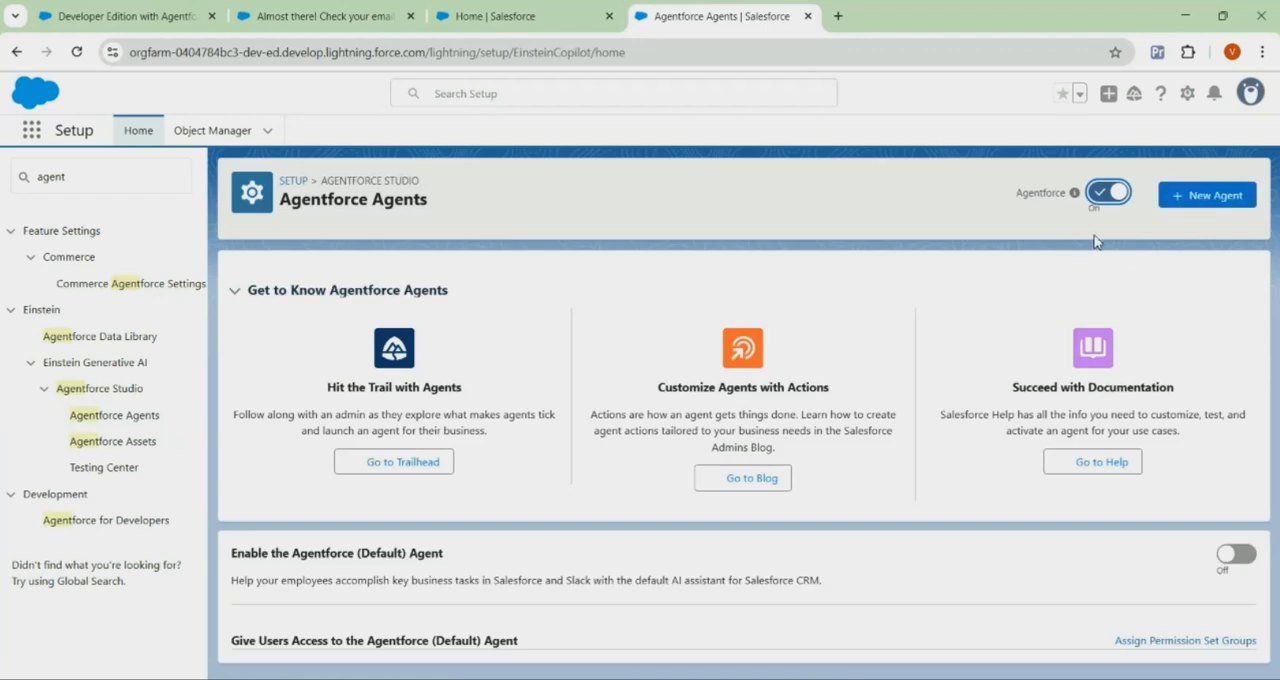
# Start a new agent from the Agentforce Service Agent template and keep all of its preselected topics
pyautogui.click(1205, 206)
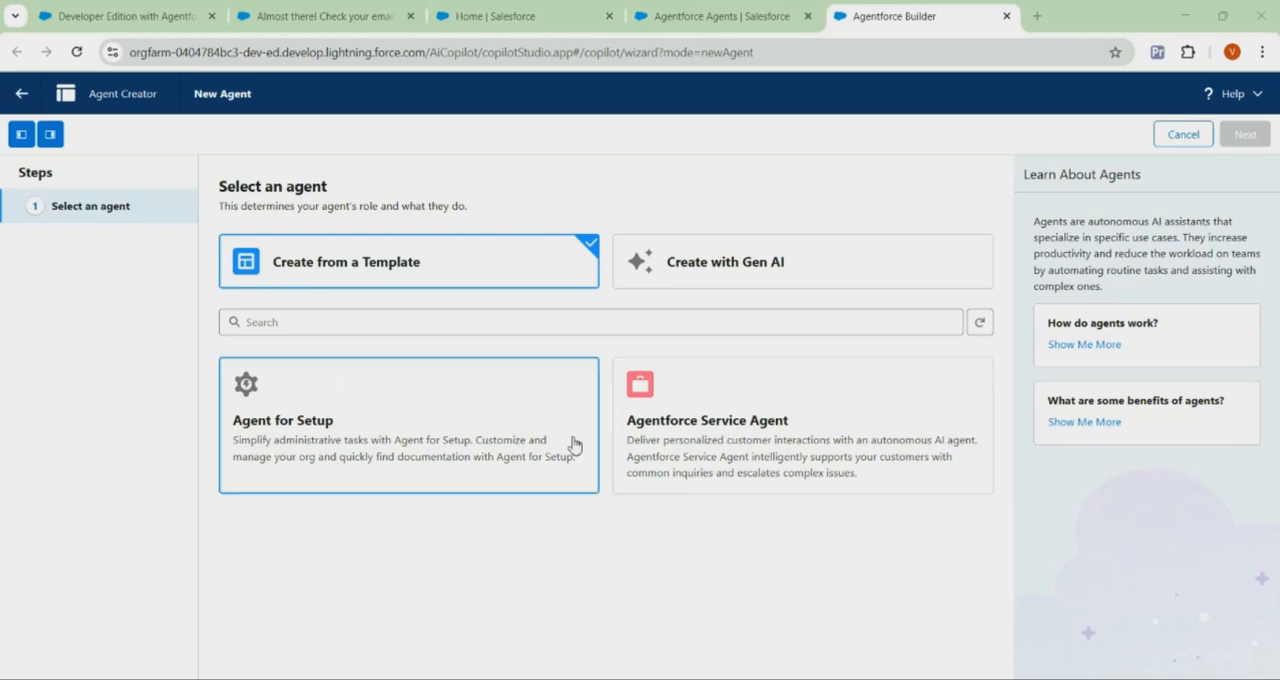
pyautogui.click(667, 410)
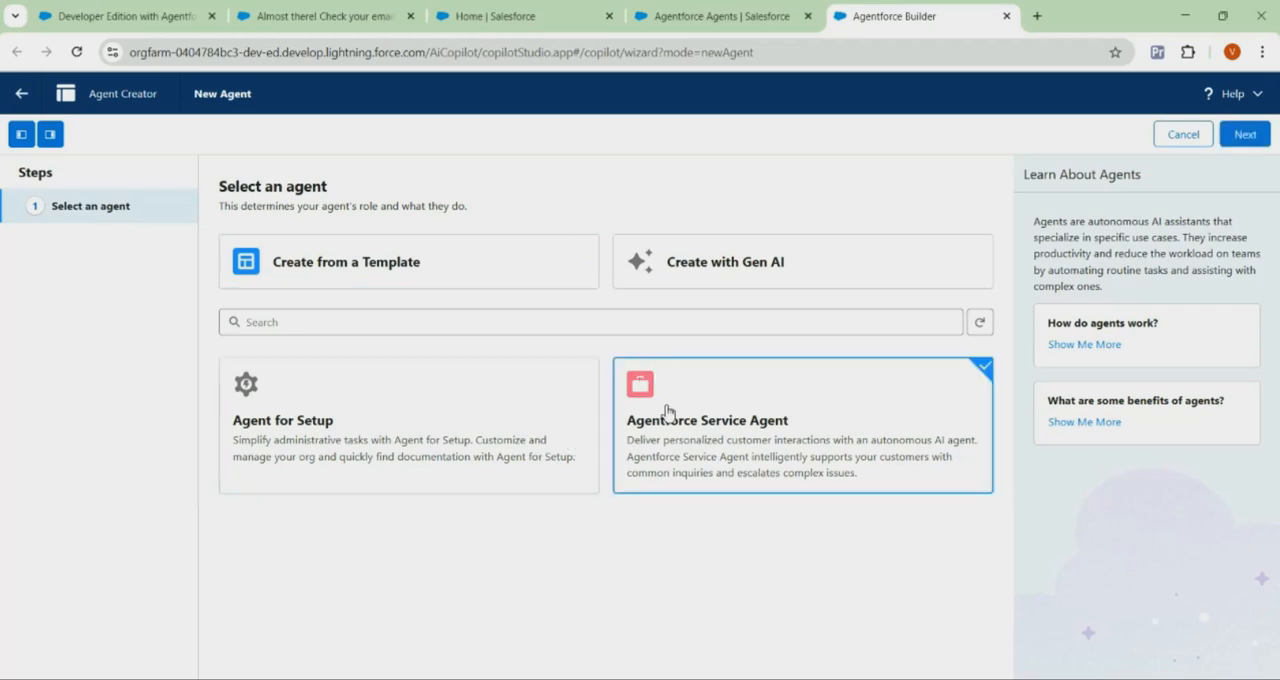
pyautogui.click(1245, 135)
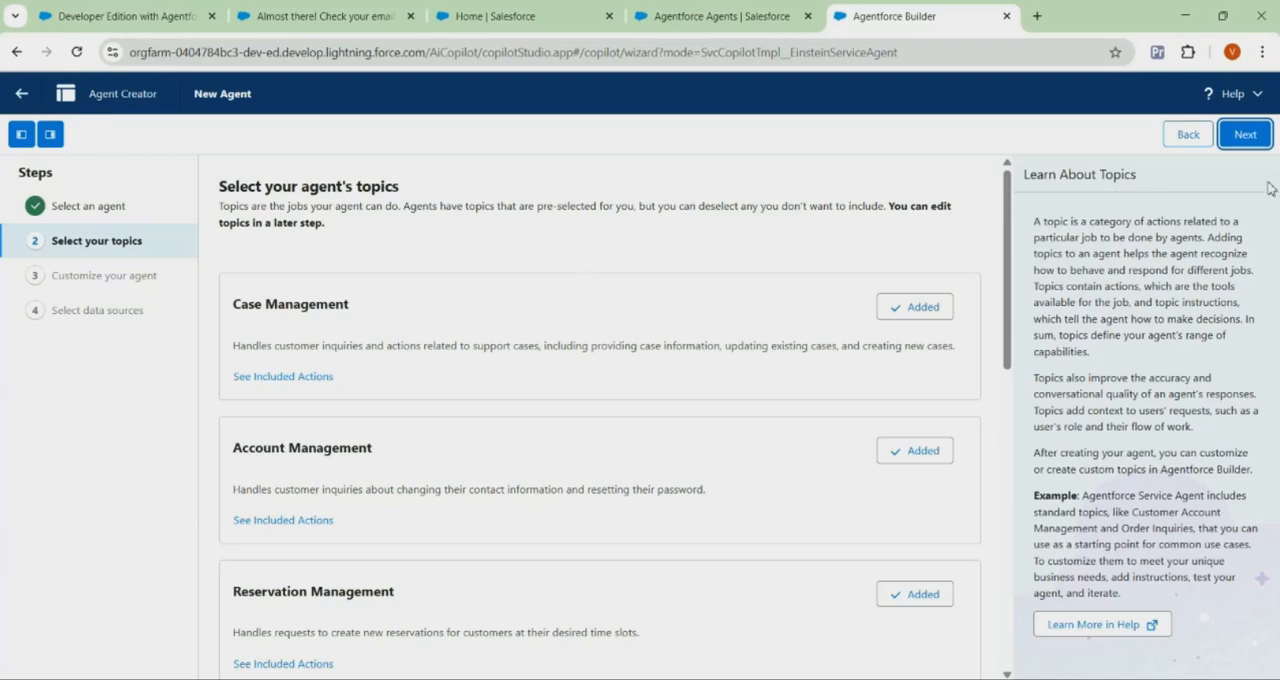
pyautogui.click(1245, 135)
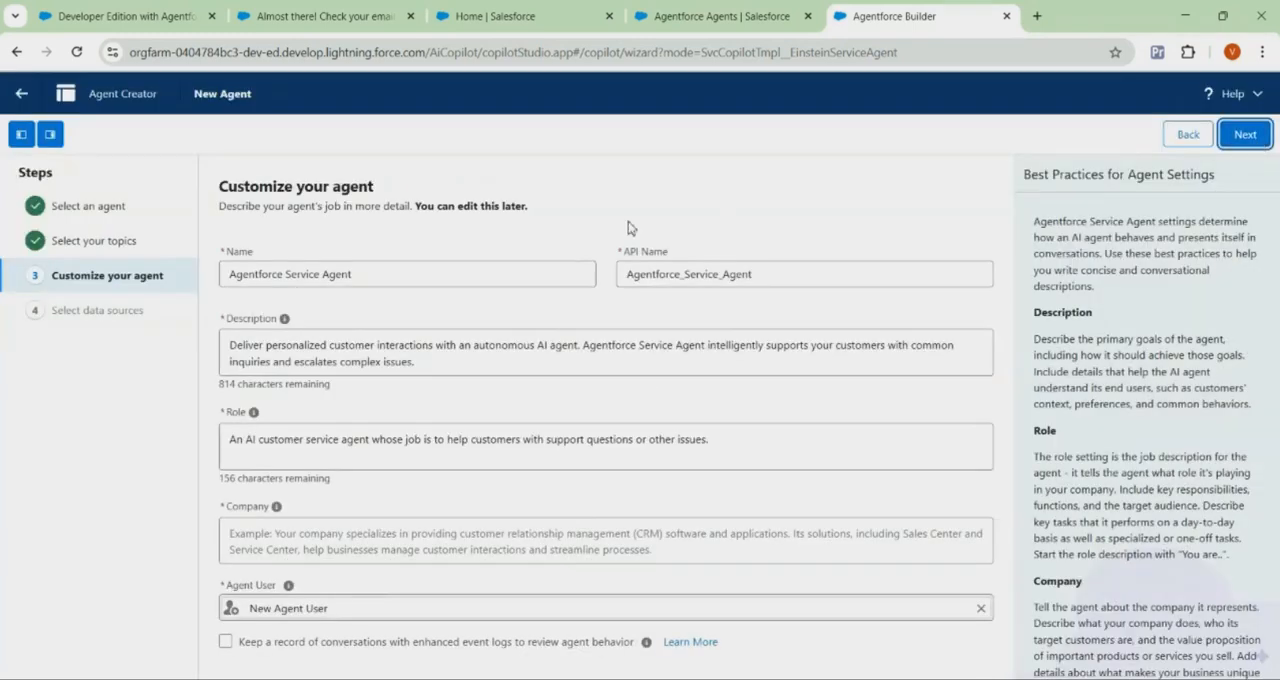
# Replace the default agent name with AI Agent and the API name with AI_Agent
pyautogui.tripleClick(375, 277)
pyautogui.press('BackSpace')
pyautogui.doubleClick(632, 273)
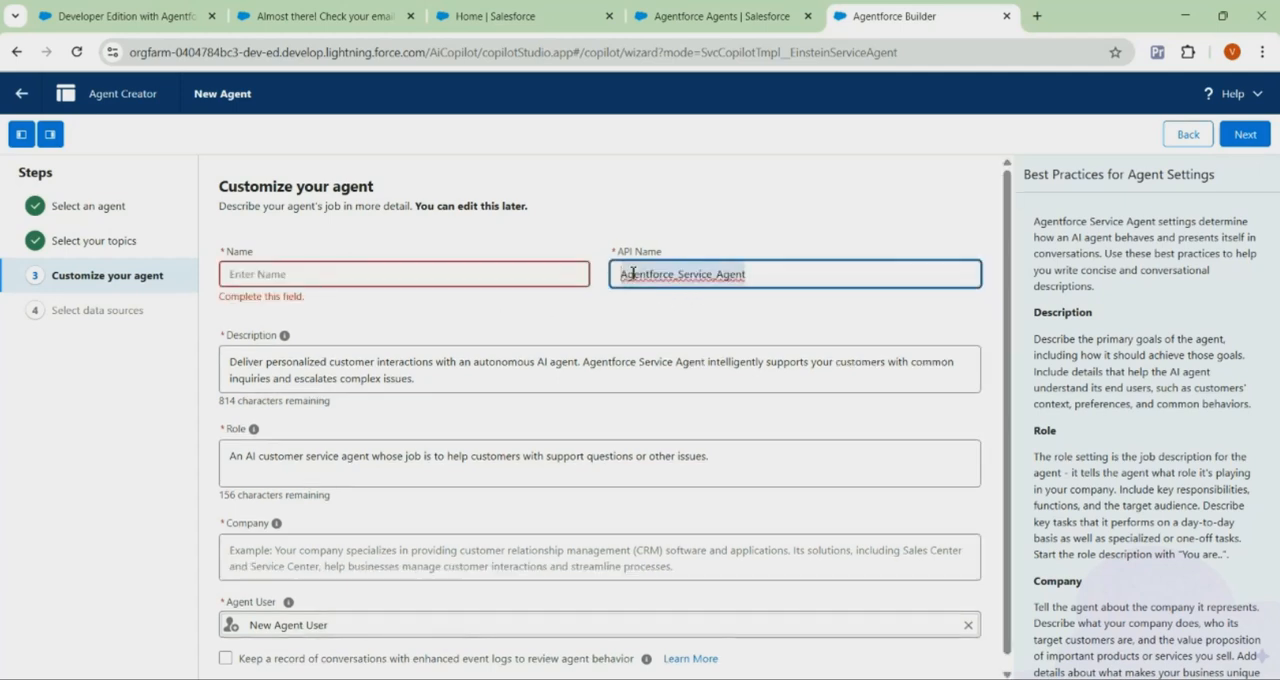
pyautogui.press('BackSpace')
pyautogui.click(502, 280)
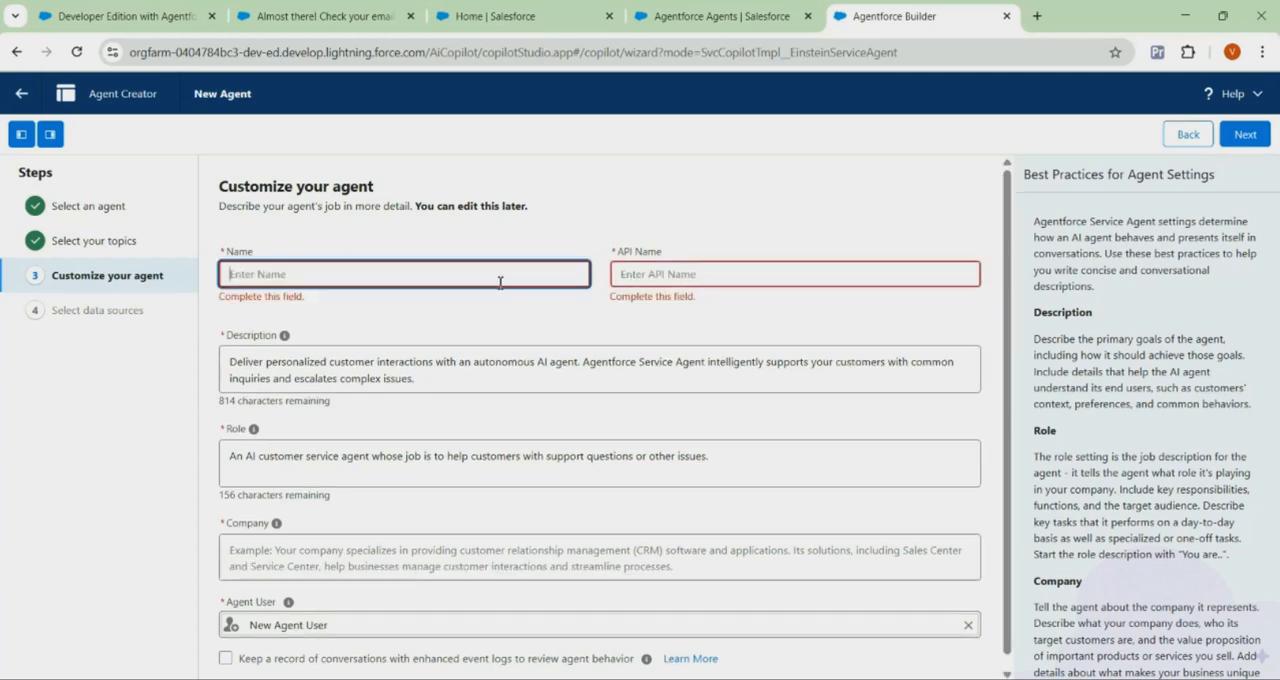
pyautogui.write('AI Agent')
pyautogui.click(581, 323)
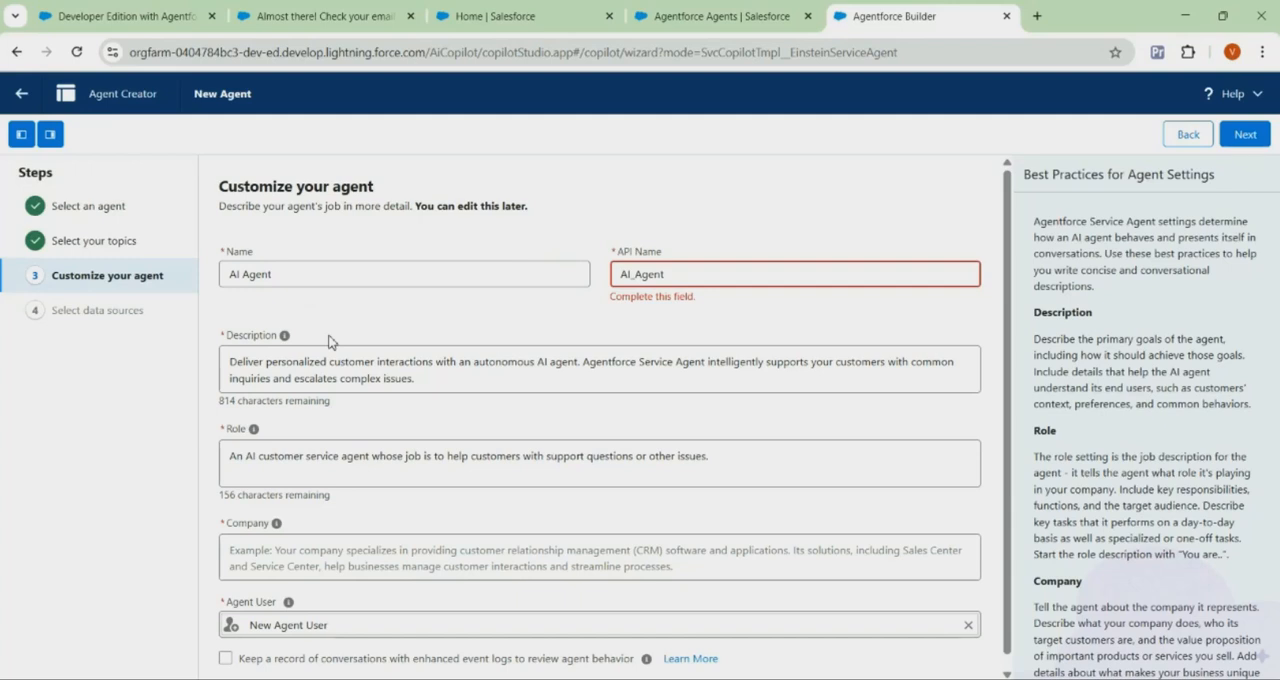
# Set the agent's company description to demo and enable keeping a record of conversations with enhanced event logs
pyautogui.scroll(-1, 330, 341)
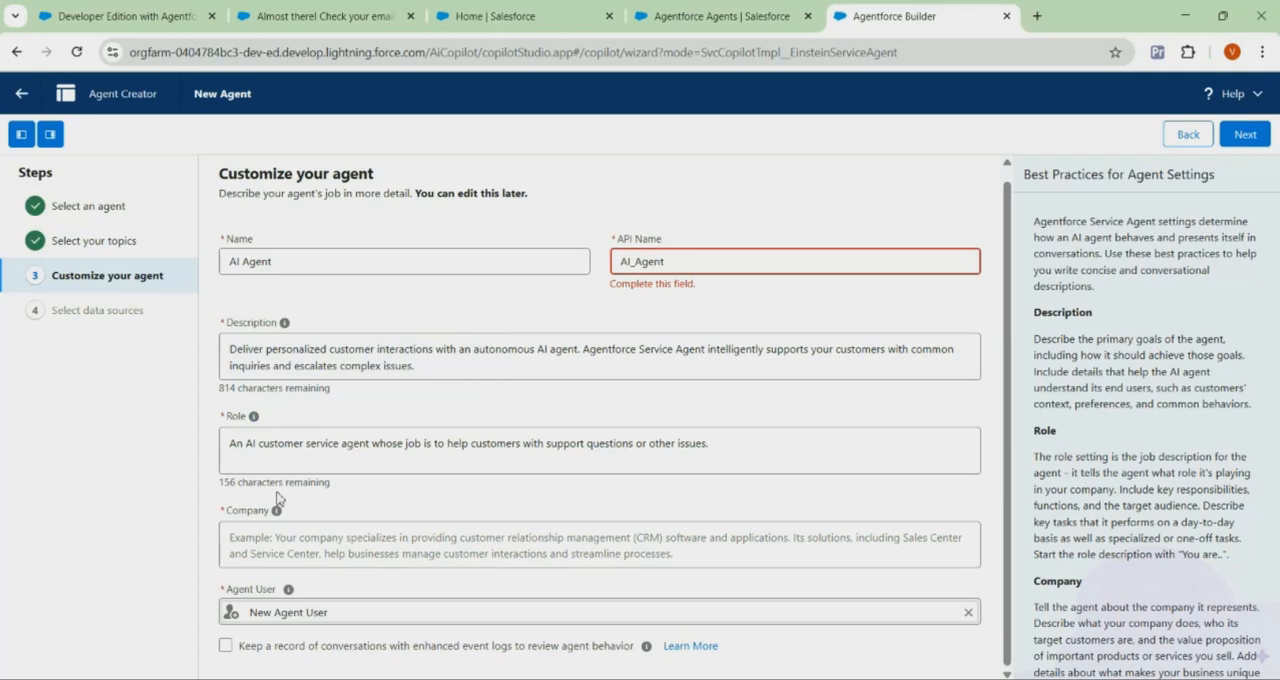
pyautogui.moveTo(280, 513)
pyautogui.click(283, 538)
pyautogui.write('demo')
pyautogui.click(240, 606)
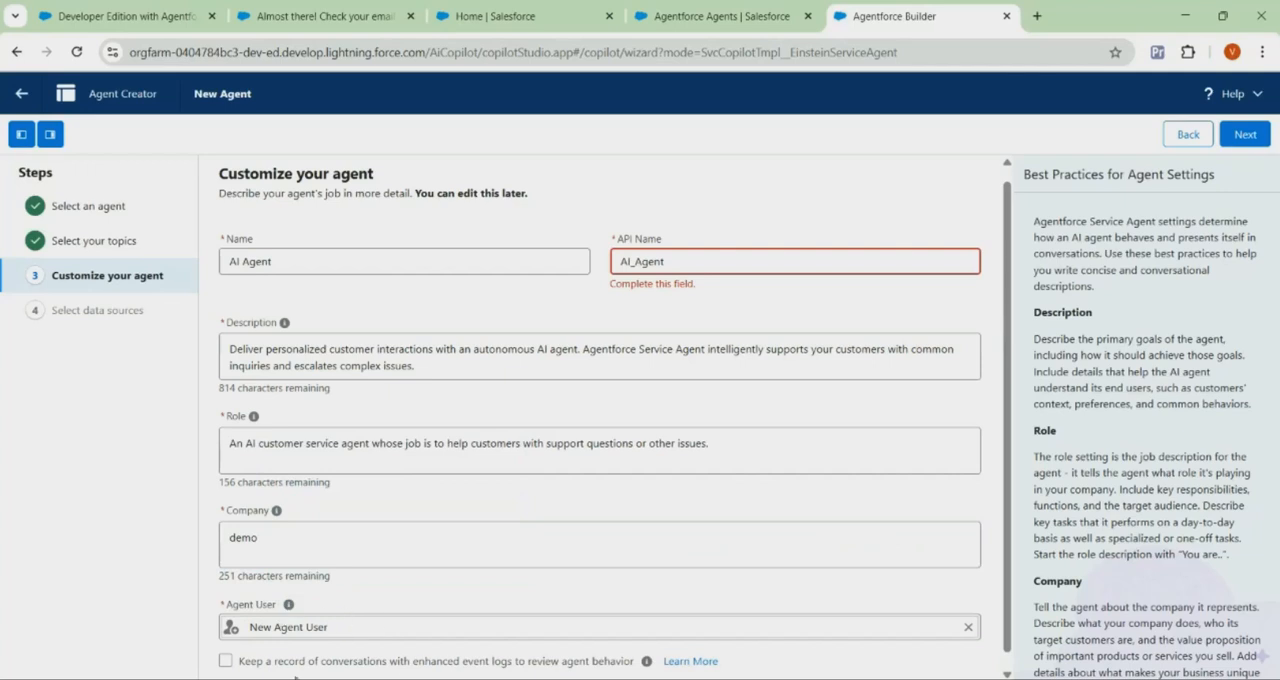
pyautogui.click(226, 663)
# Create the agent without adding any data sources and dismiss the welcome message
pyautogui.click(1256, 142)
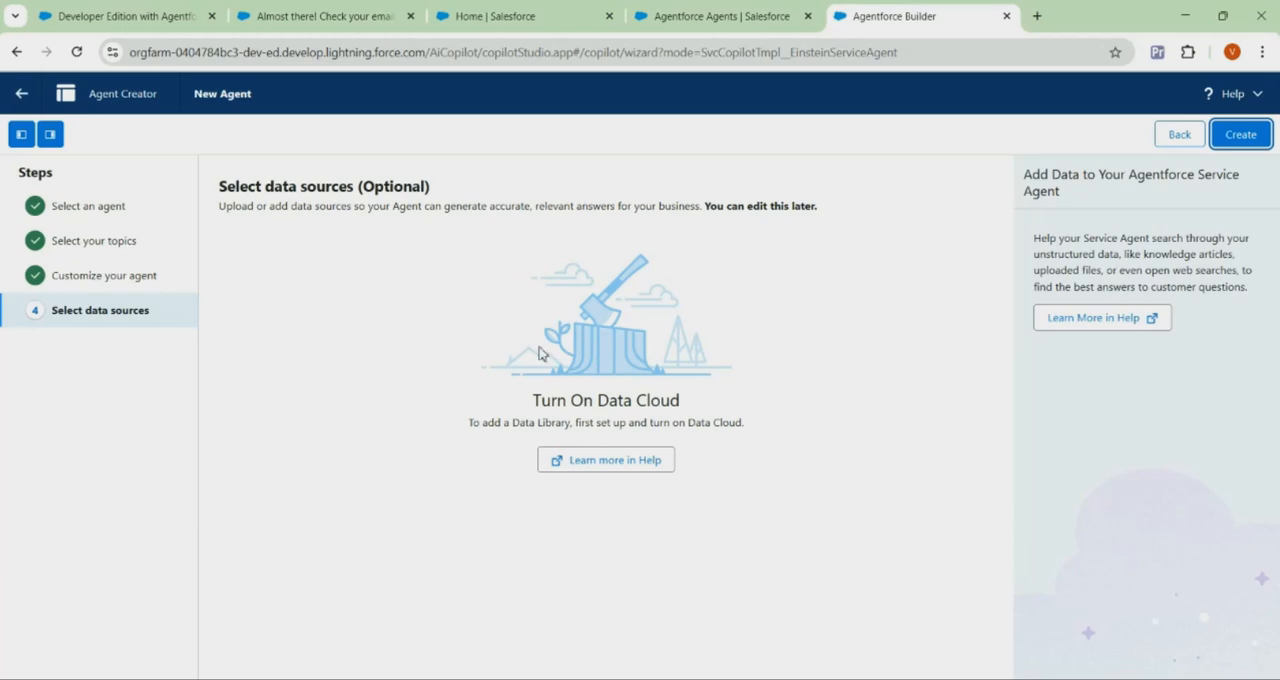
pyautogui.click(1258, 140)
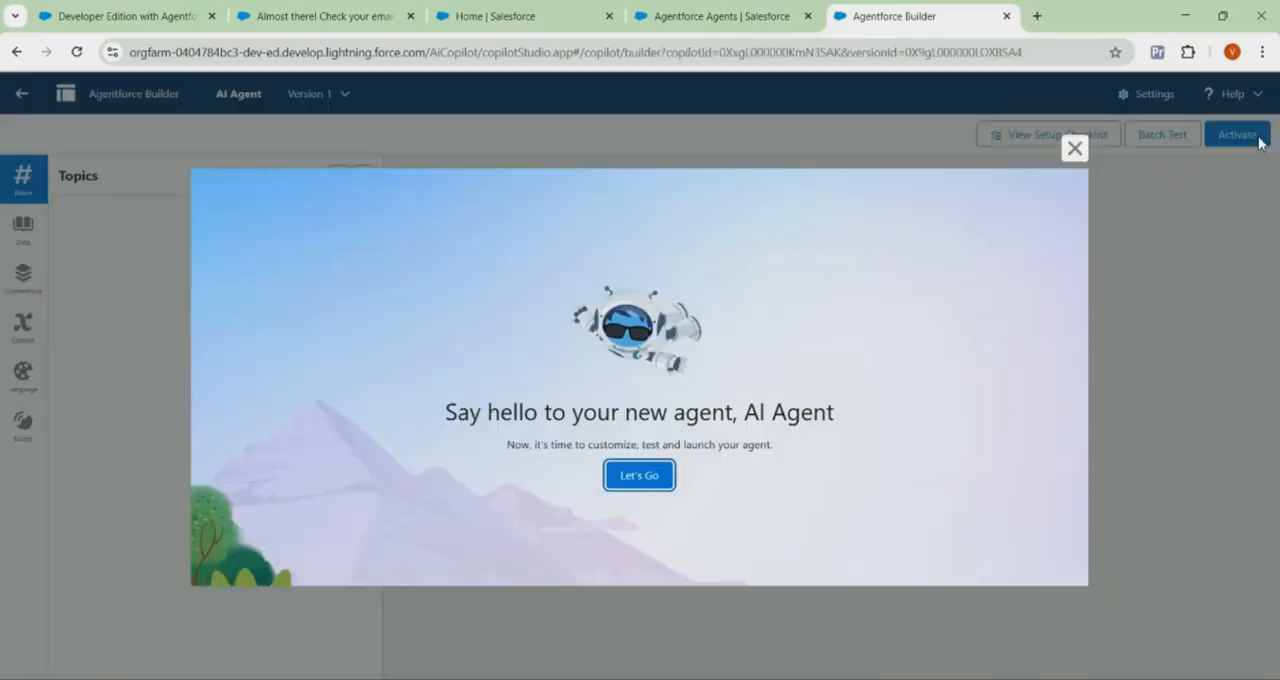
pyautogui.click(1074, 148)
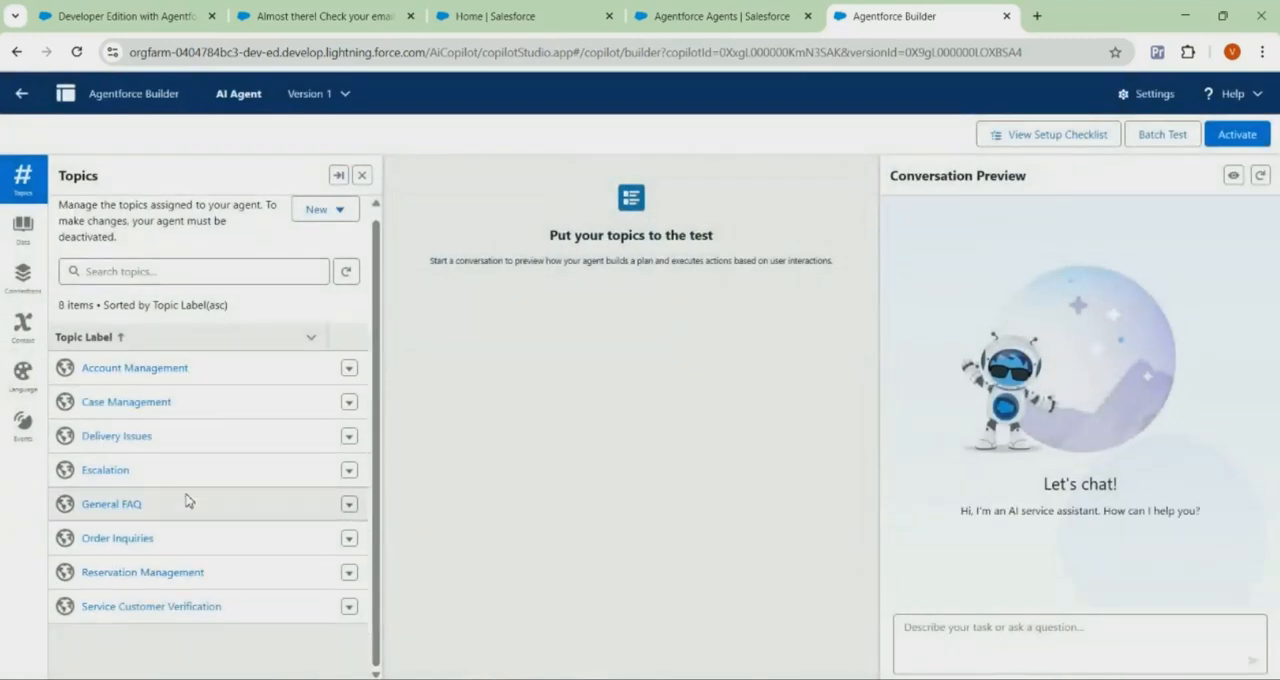
# Open the Account Management topic and examine the actions assigned to it
pyautogui.click(164, 384)
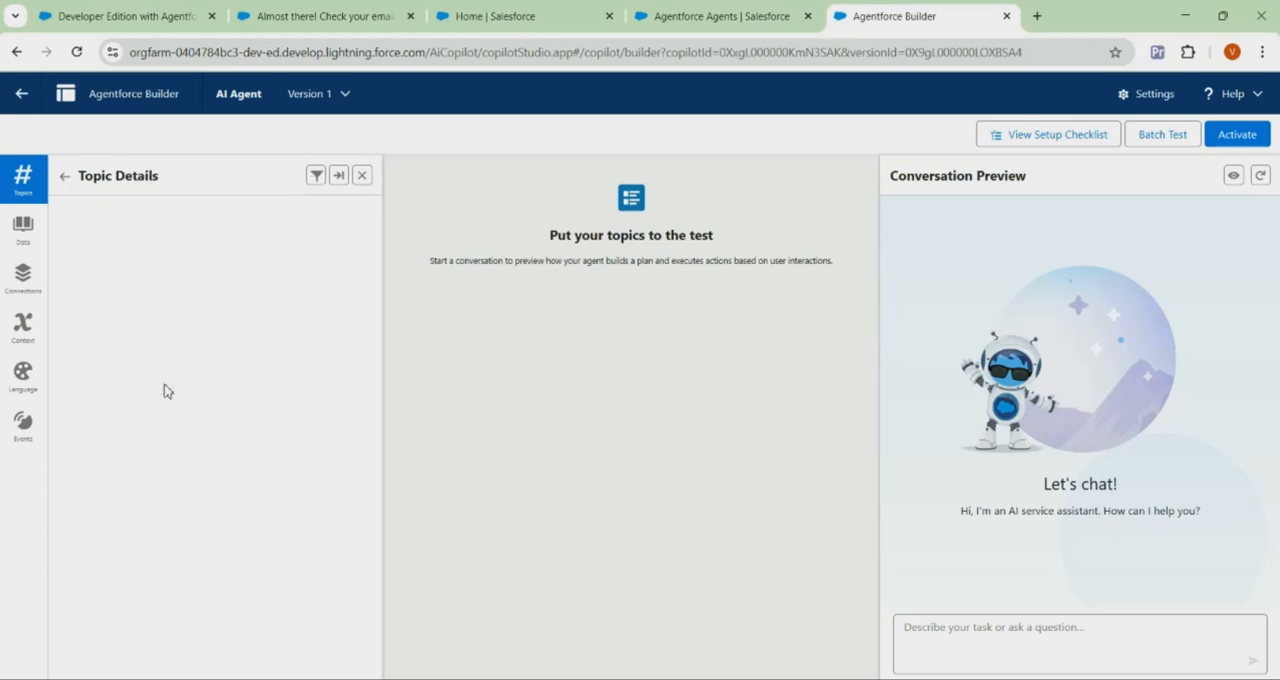
pyautogui.click(236, 216)
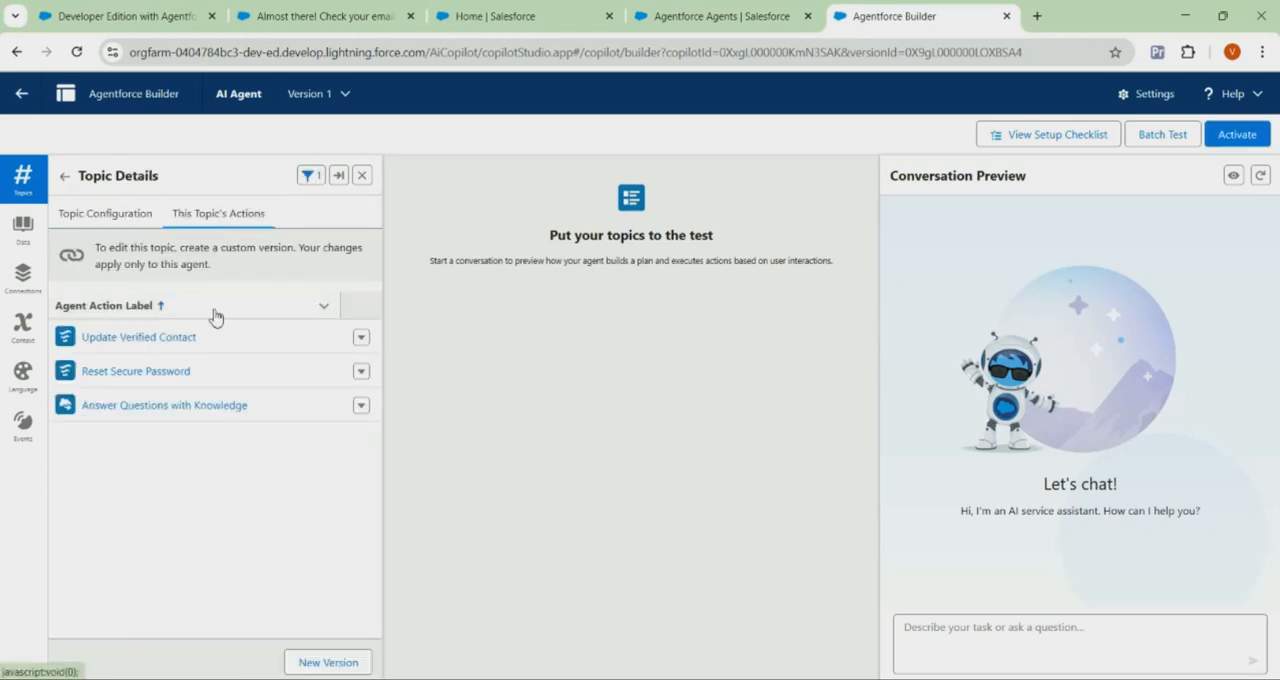